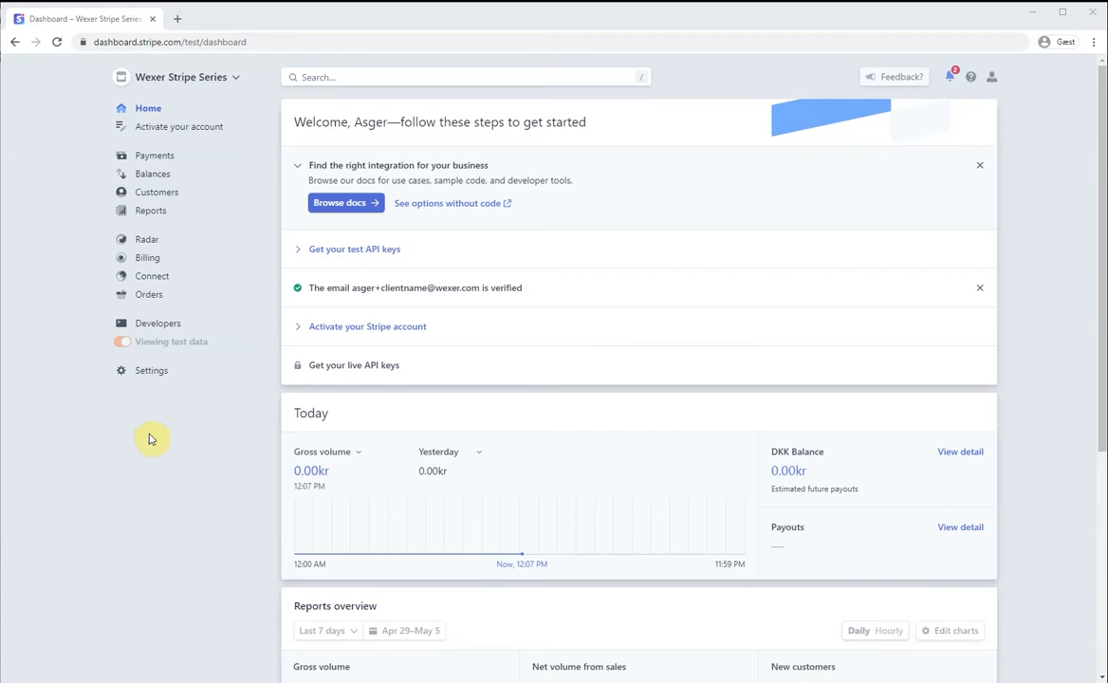
Step: Open the Branding settings and look over the receipt, invoice and checkout previews
{"action": "left_click", "coordinate": [150, 379]}
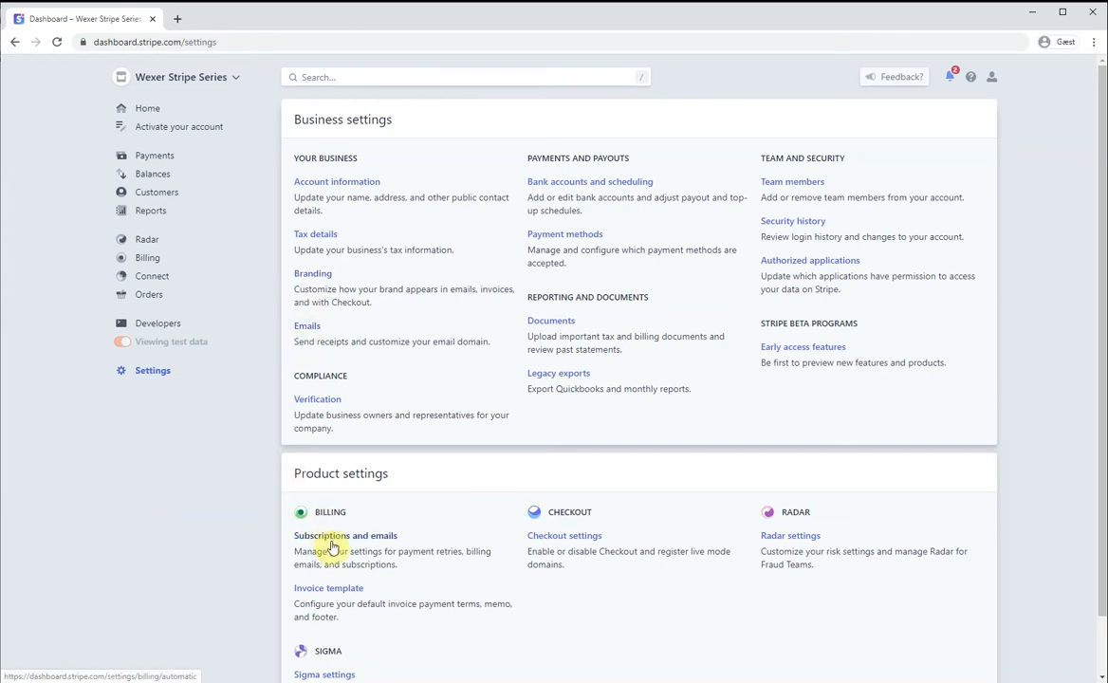
{"action": "left_click", "coordinate": [309, 274]}
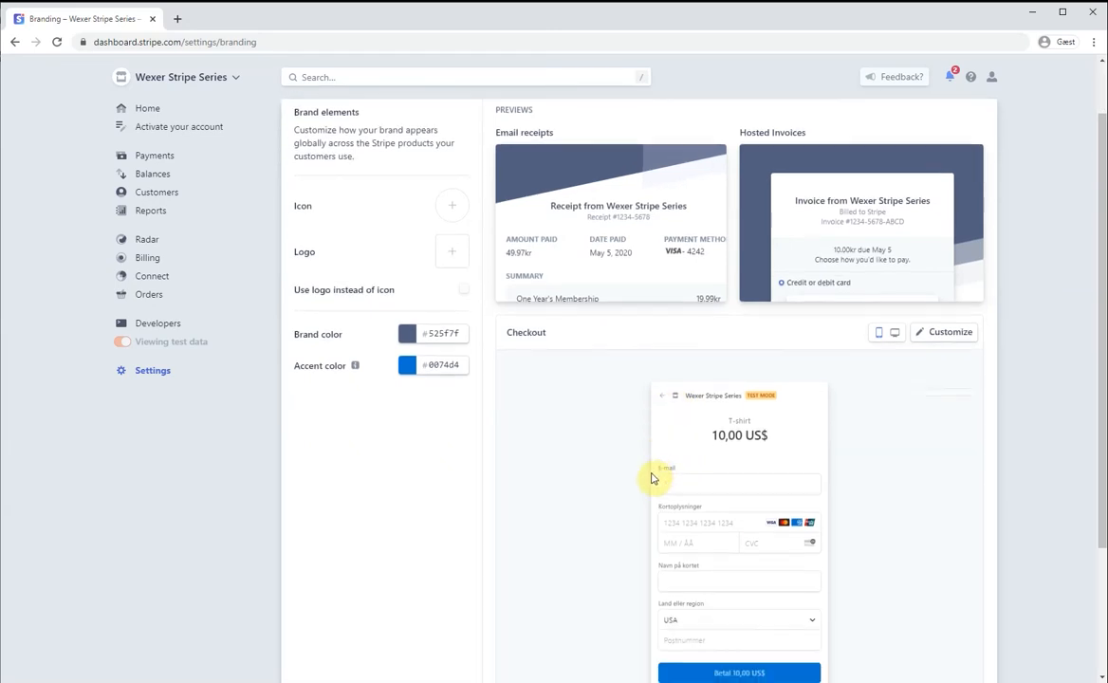
{"action": "scroll", "coordinate": [660, 493], "scroll_direction": "down", "scroll_amount": 2}
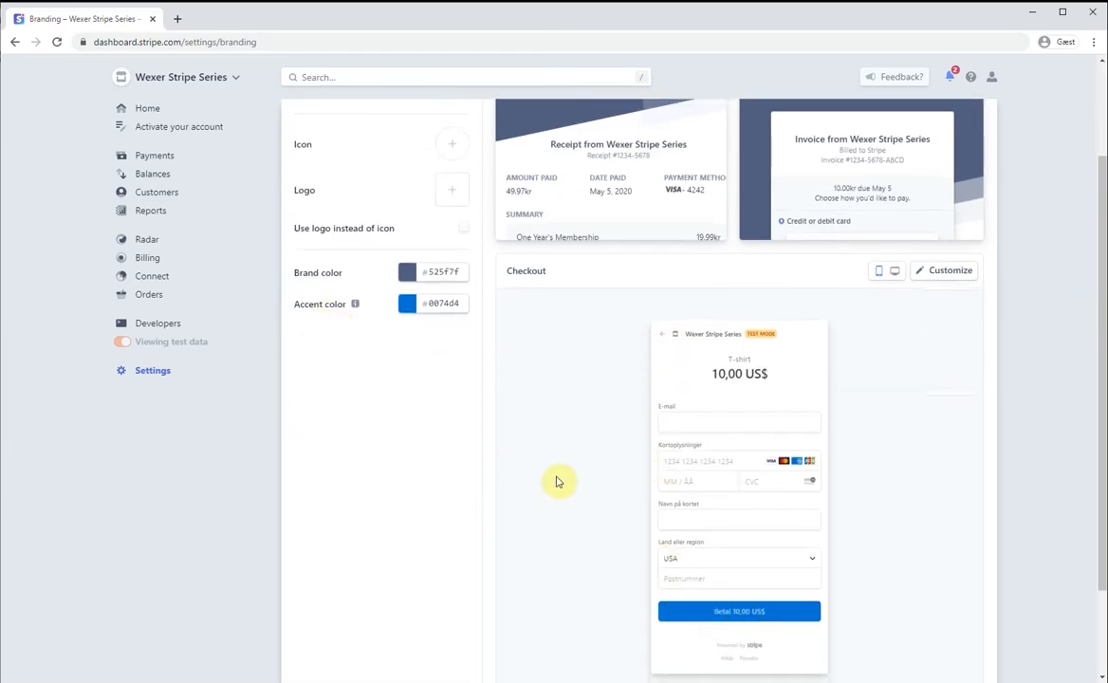
{"action": "scroll", "coordinate": [588, 494], "scroll_direction": "up", "scroll_amount": 1}
{"action": "scroll", "coordinate": [588, 495], "scroll_direction": "up", "scroll_amount": 2}
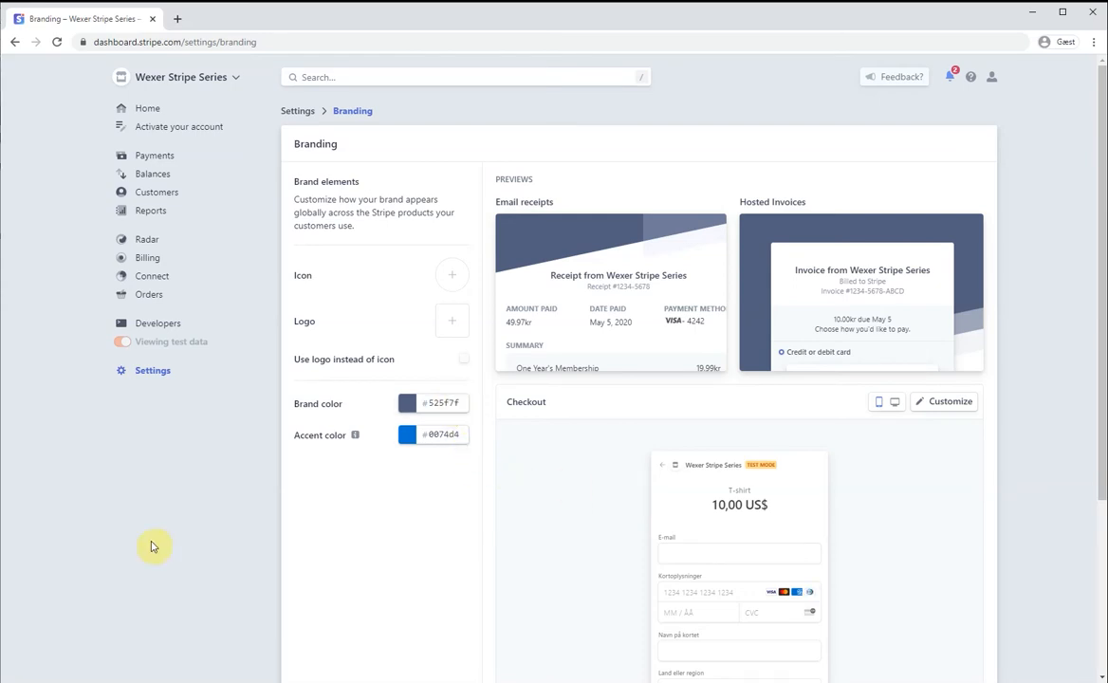
Step: Set the brand color to #41E5BF and check it in the receipt, invoice and checkout previews
{"action": "left_click", "coordinate": [443, 401]}
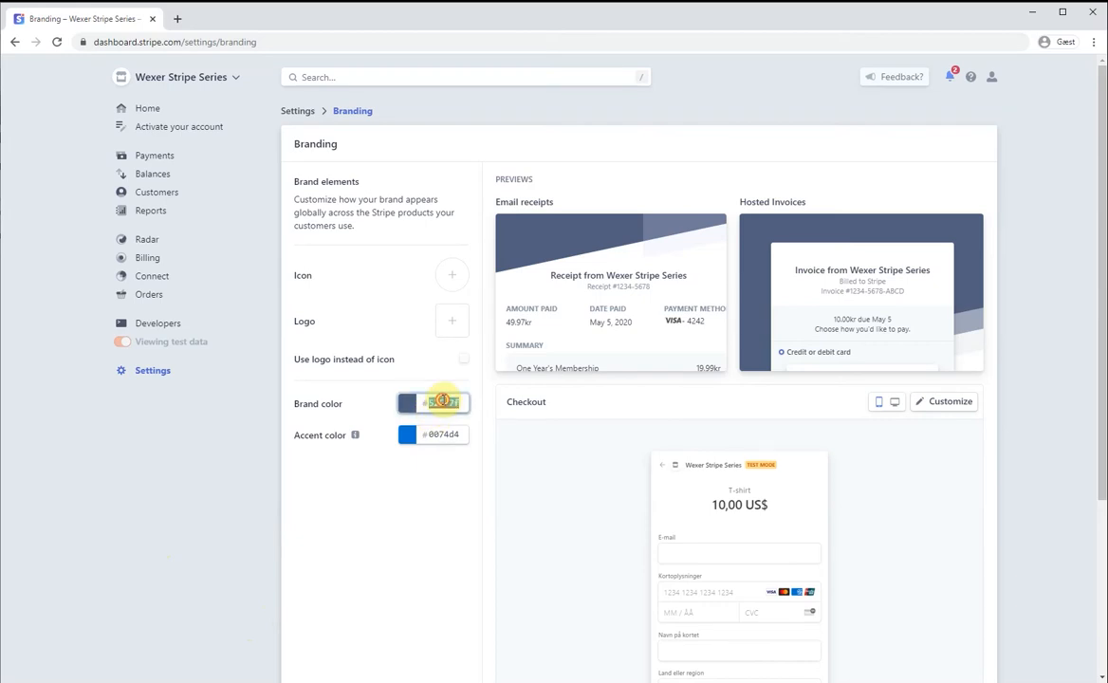
{"action": "type", "text": "#41E5BF"}
{"action": "mouse_move", "coordinate": [538, 240]}
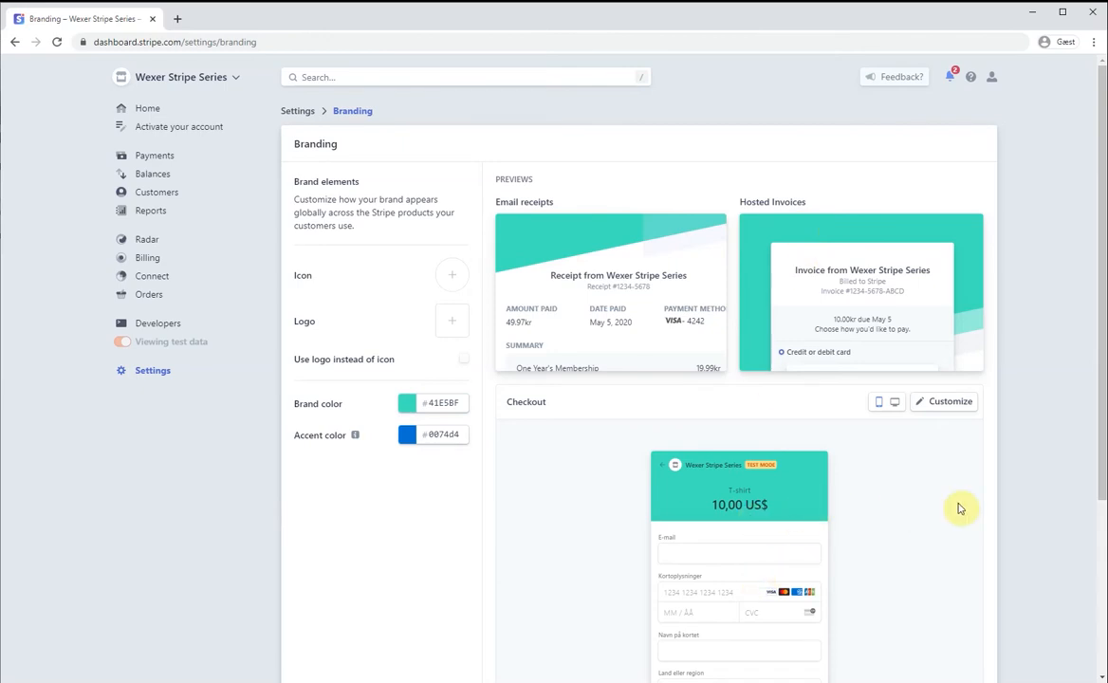
{"action": "scroll", "coordinate": [959, 509], "scroll_direction": "down", "scroll_amount": 2}
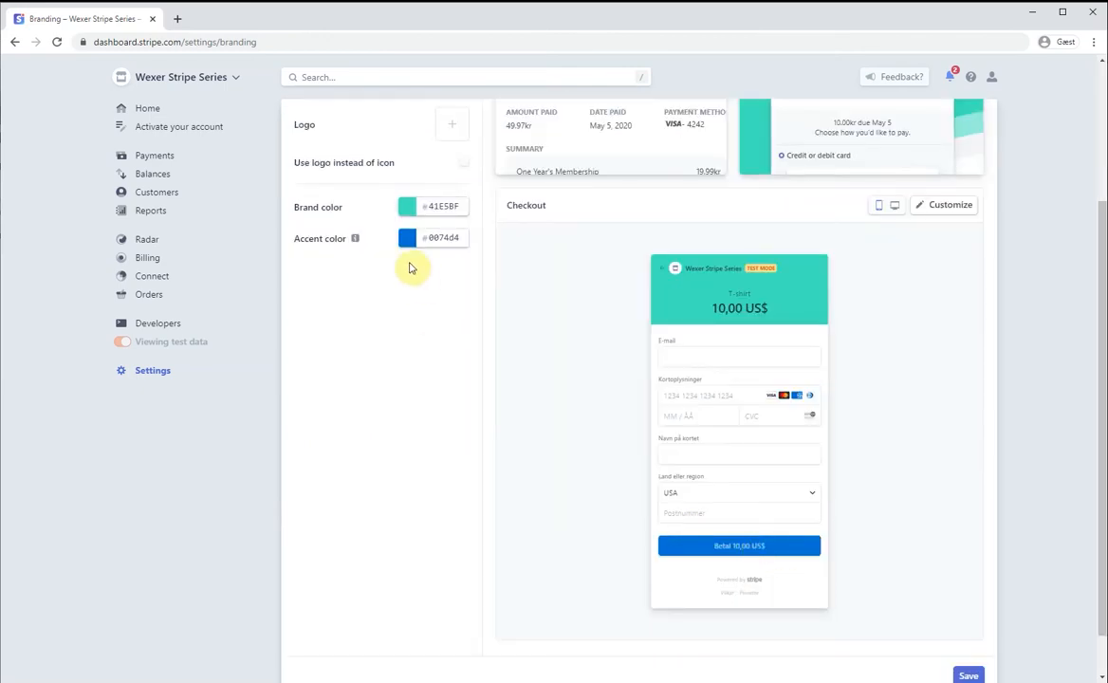
{"action": "scroll", "coordinate": [423, 424], "scroll_direction": "up", "scroll_amount": 2}
{"action": "mouse_move", "coordinate": [564, 317]}
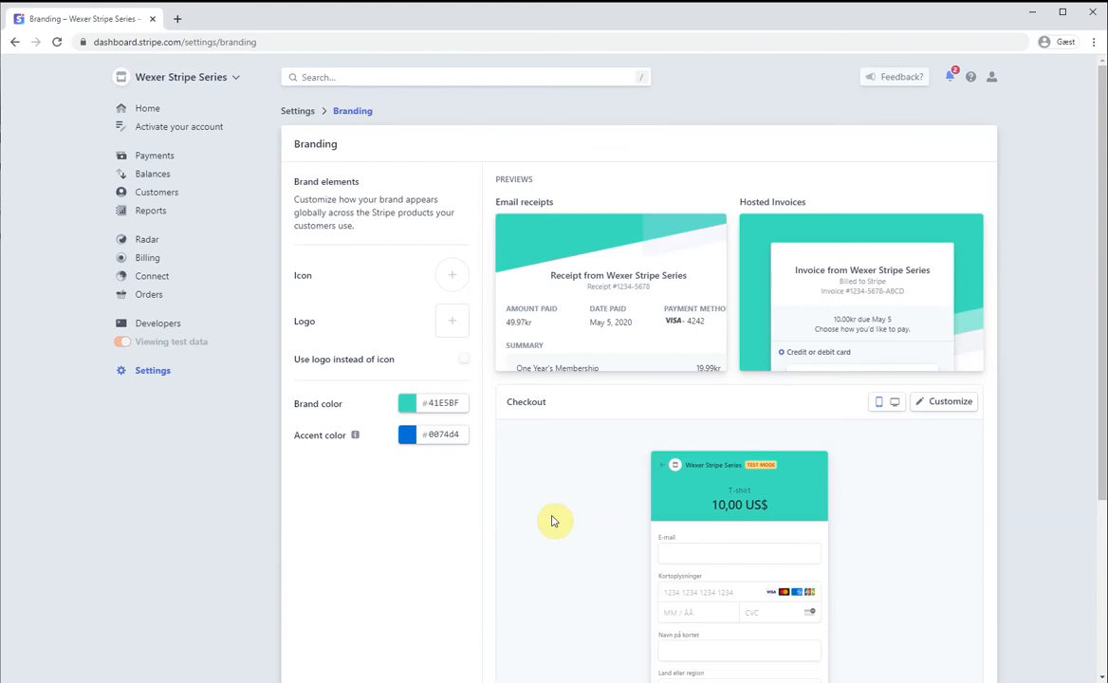
Step: Enable and save customer emails for successful payments and refunds, and view the form for adding an email domain without adding one
{"action": "left_click", "coordinate": [297, 111]}
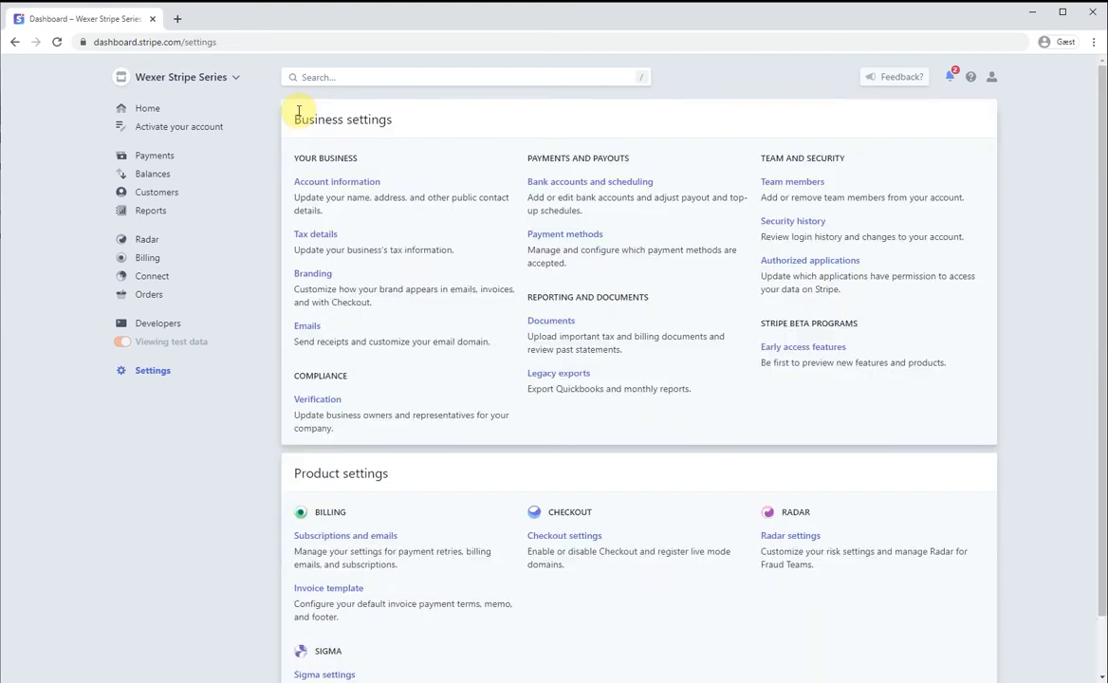
{"action": "left_click", "coordinate": [308, 327]}
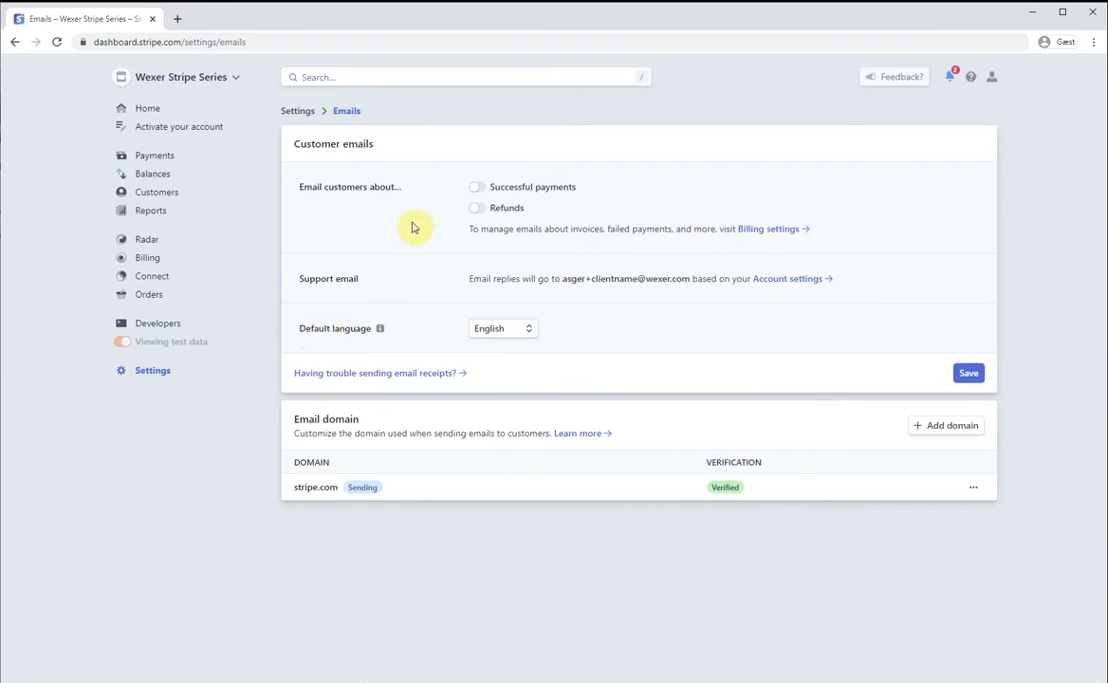
{"action": "left_click", "coordinate": [475, 191]}
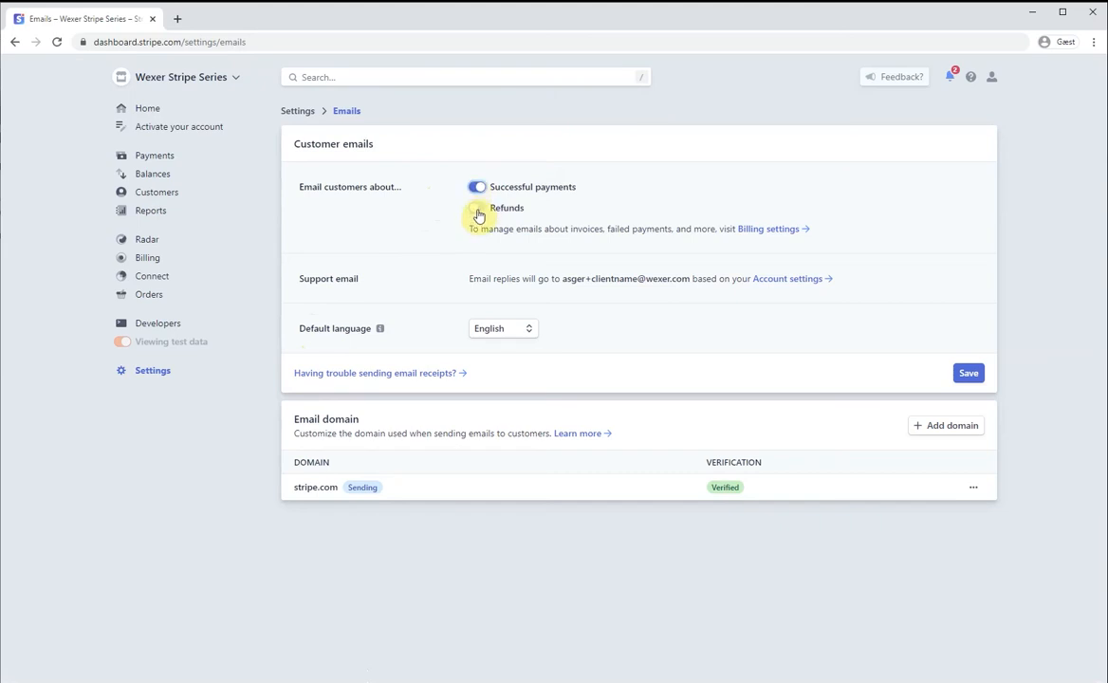
{"action": "left_click", "coordinate": [476, 208]}
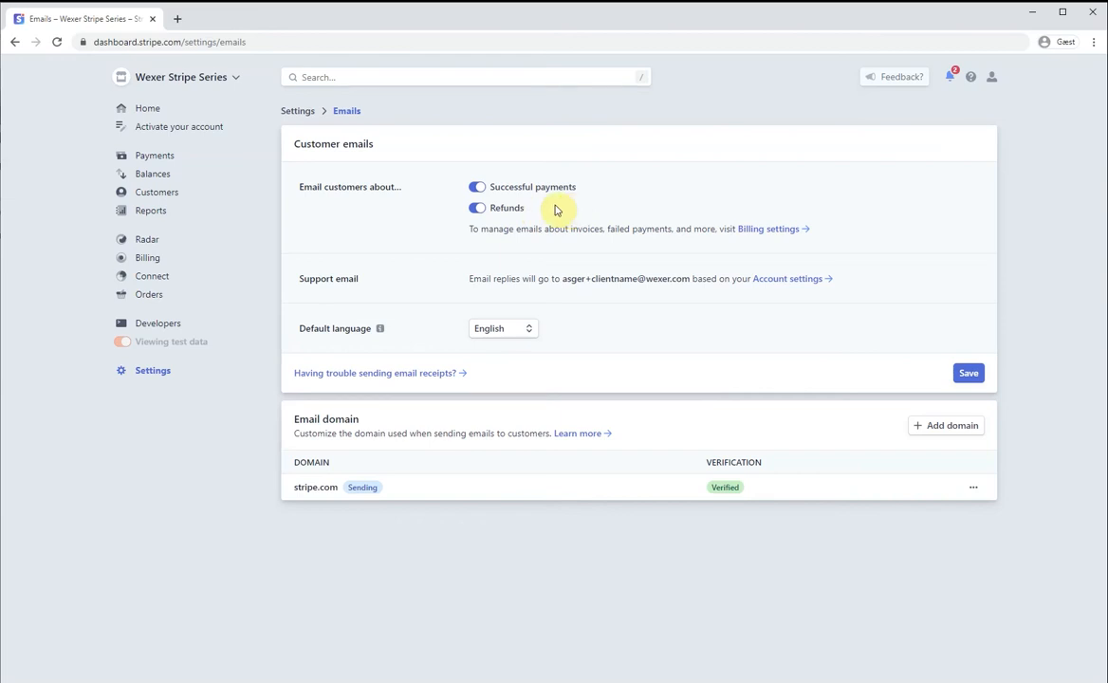
{"action": "left_click", "coordinate": [970, 375]}
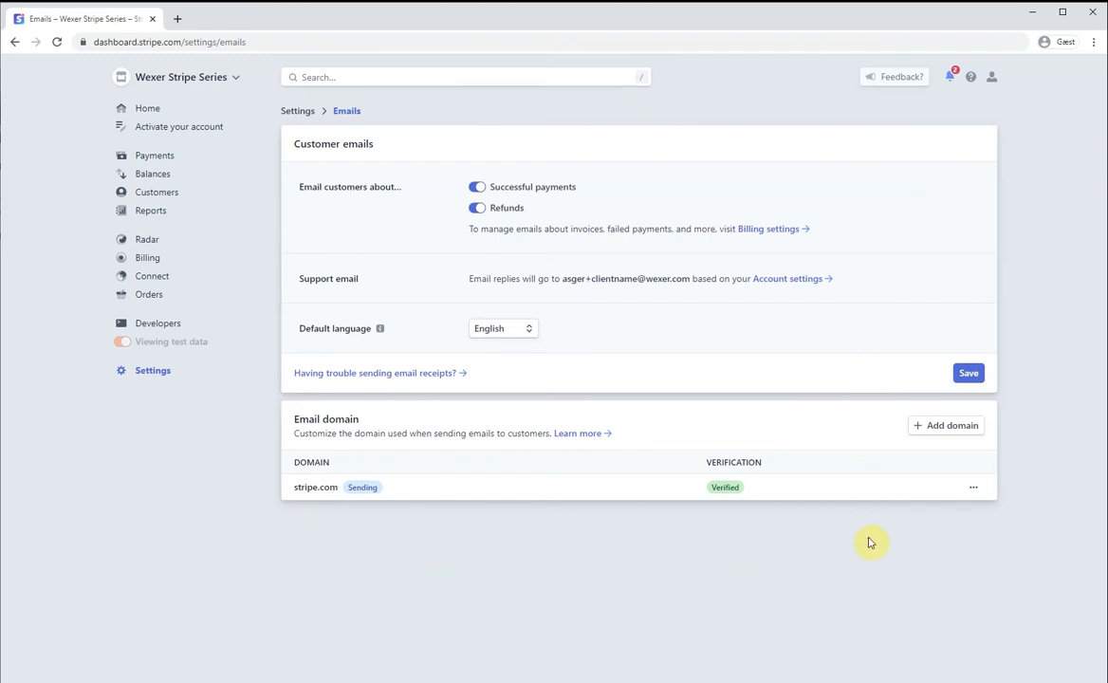
{"action": "left_click", "coordinate": [950, 429]}
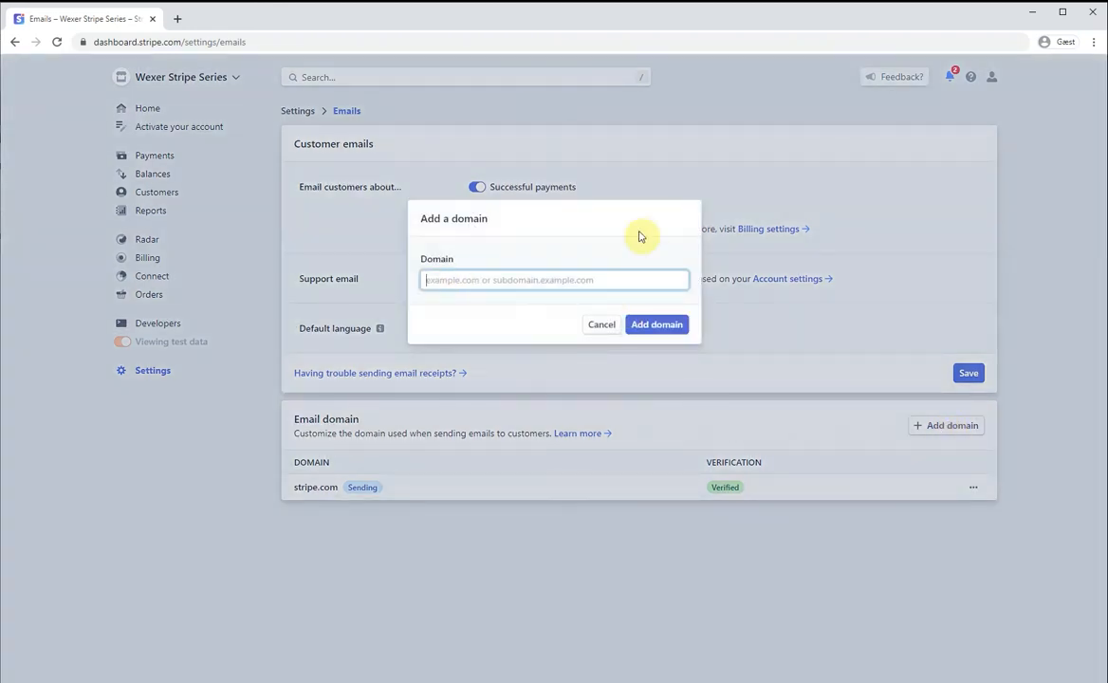
{"action": "left_click", "coordinate": [601, 325]}
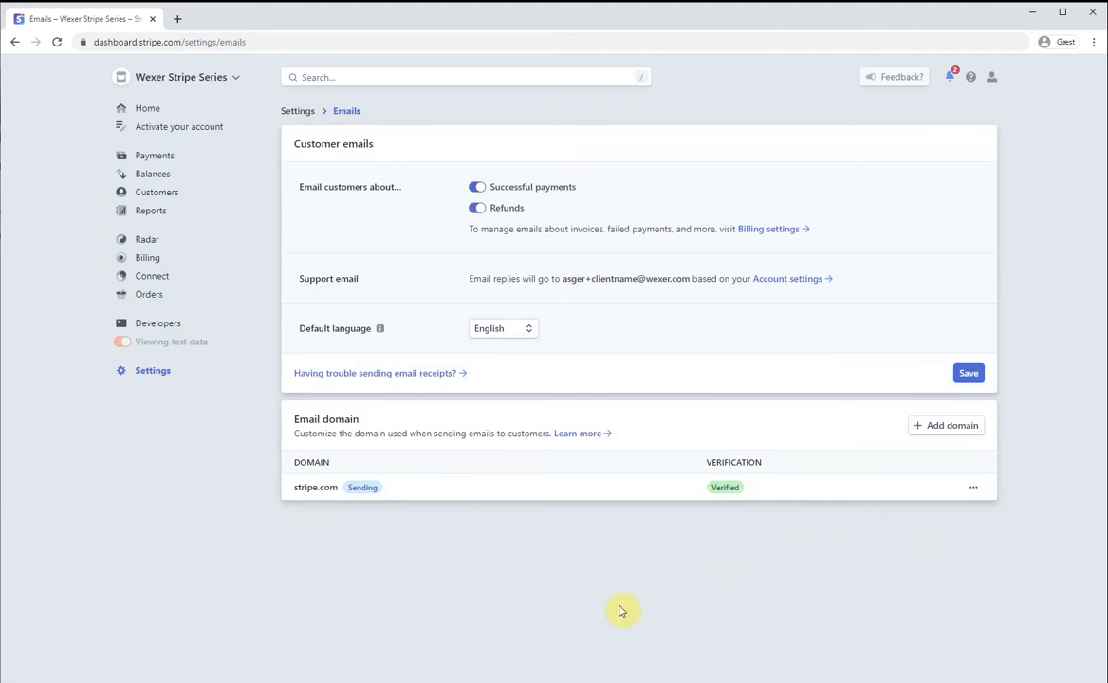
Step: Enable customer emails about expiring cards in the billing settings for subscriptions and emails
{"action": "left_click", "coordinate": [297, 111]}
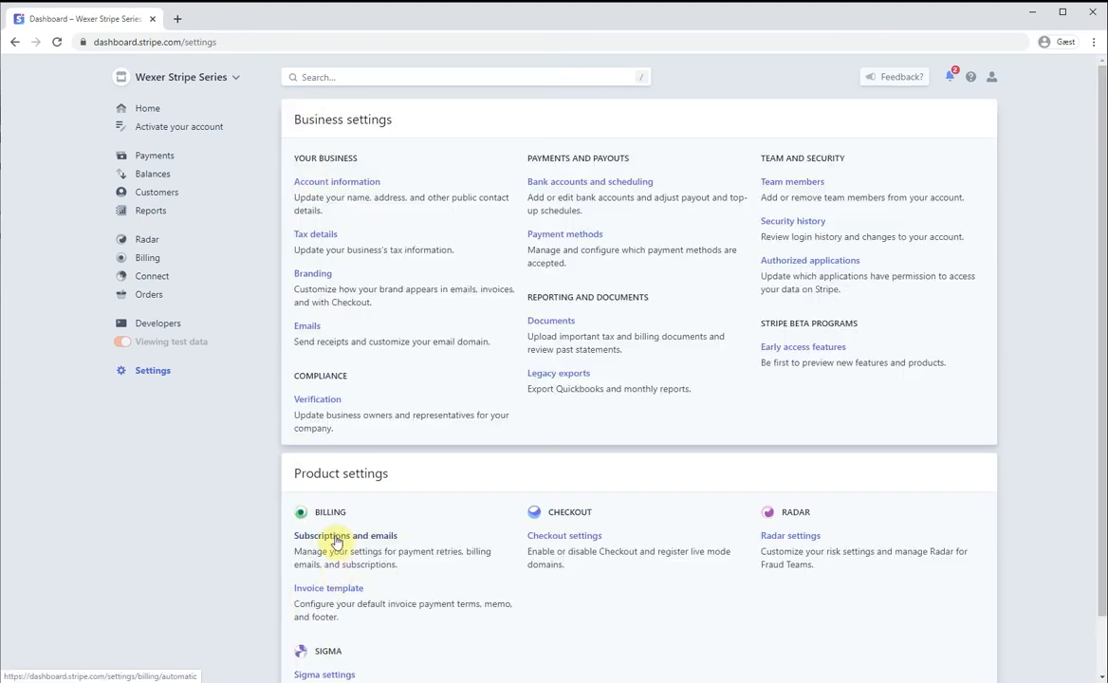
{"action": "left_click", "coordinate": [335, 538]}
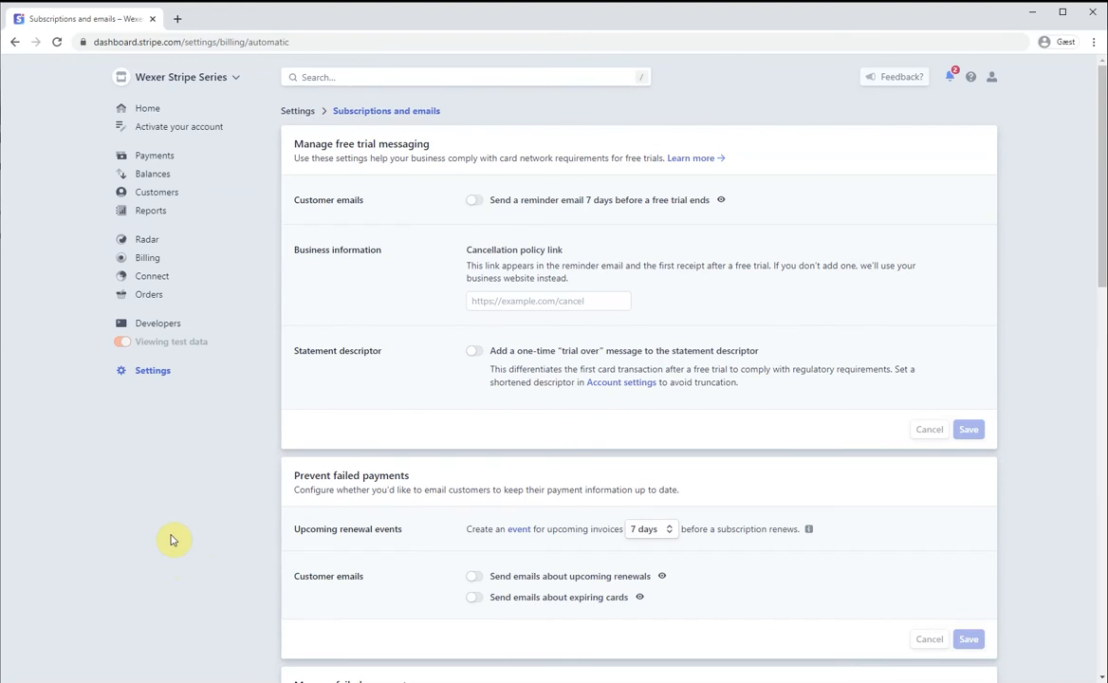
{"action": "left_click", "coordinate": [503, 302]}
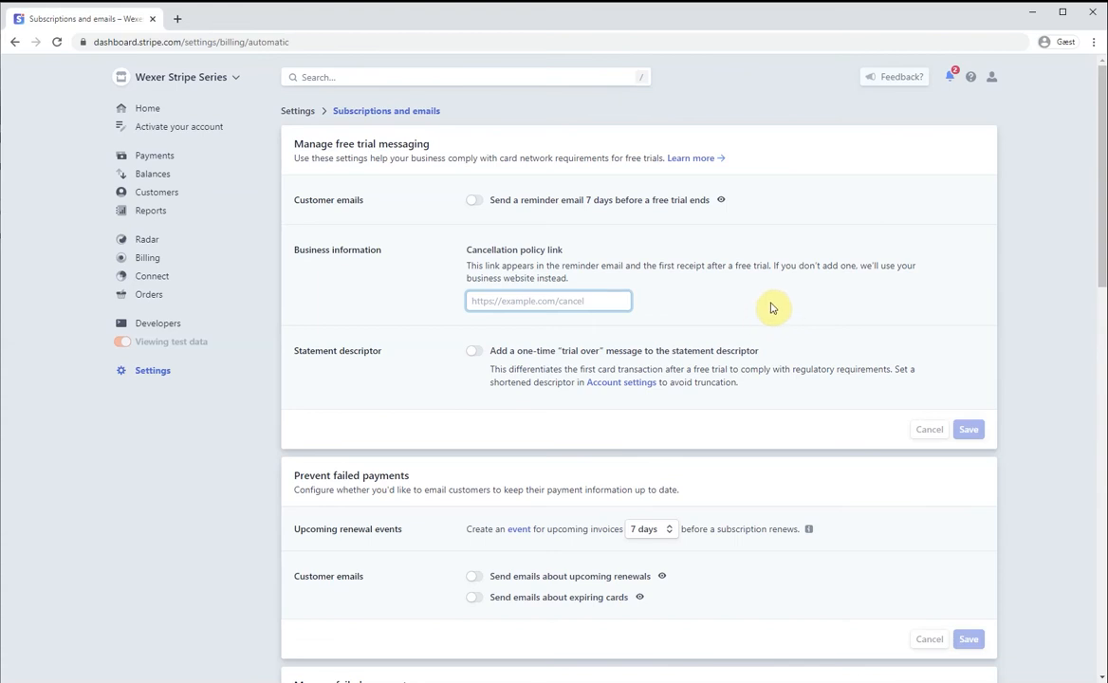
{"action": "scroll", "coordinate": [770, 307], "scroll_direction": "down", "scroll_amount": 3}
{"action": "left_click", "coordinate": [475, 335]}
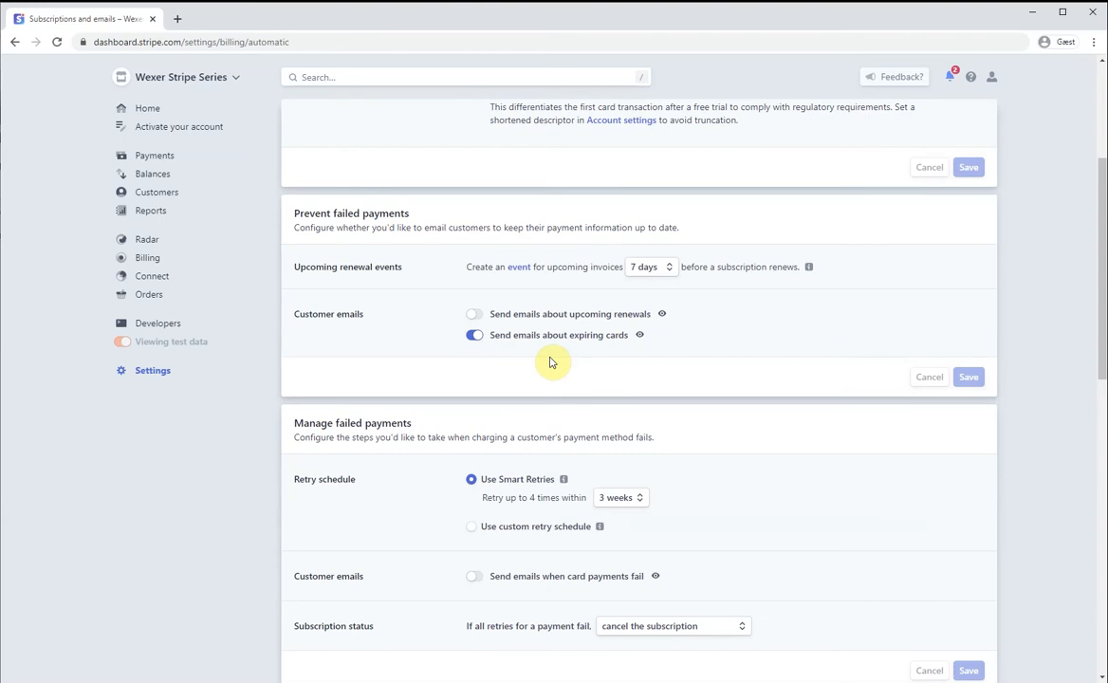
Step: Preview the expiring card email, examining its content, sending time and reply address, and close the preview
{"action": "left_click", "coordinate": [640, 338]}
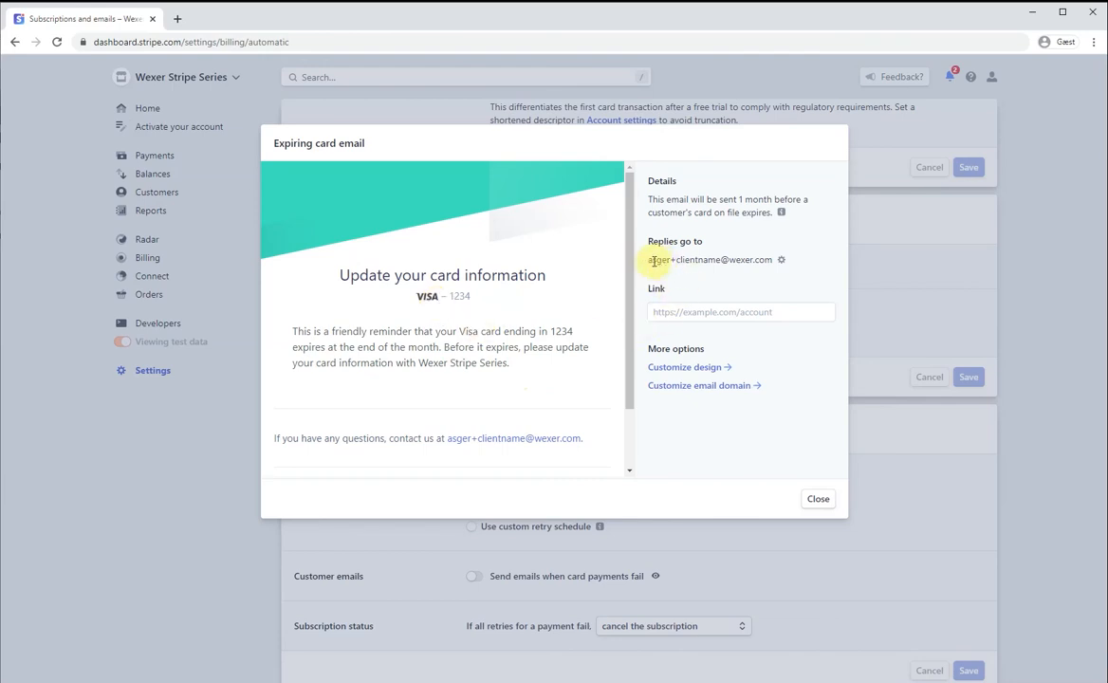
{"action": "left_click_drag", "start_coordinate": [650, 259], "coordinate": [769, 271]}
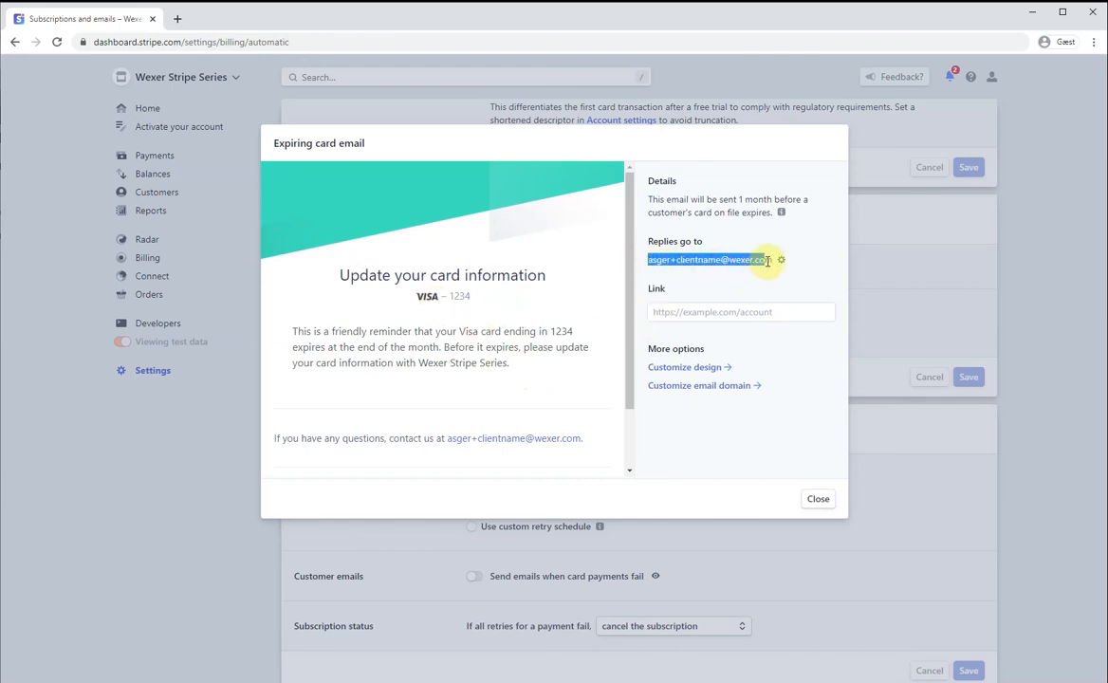
{"action": "left_click", "coordinate": [752, 288]}
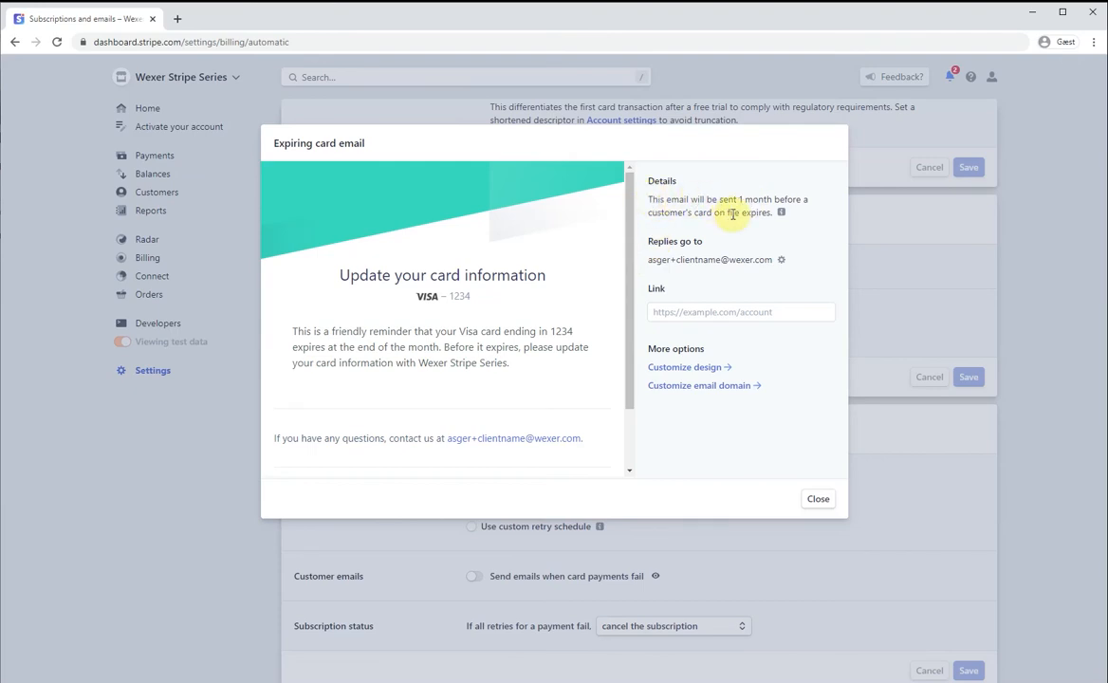
{"action": "scroll", "coordinate": [368, 363], "scroll_direction": "down", "scroll_amount": 1}
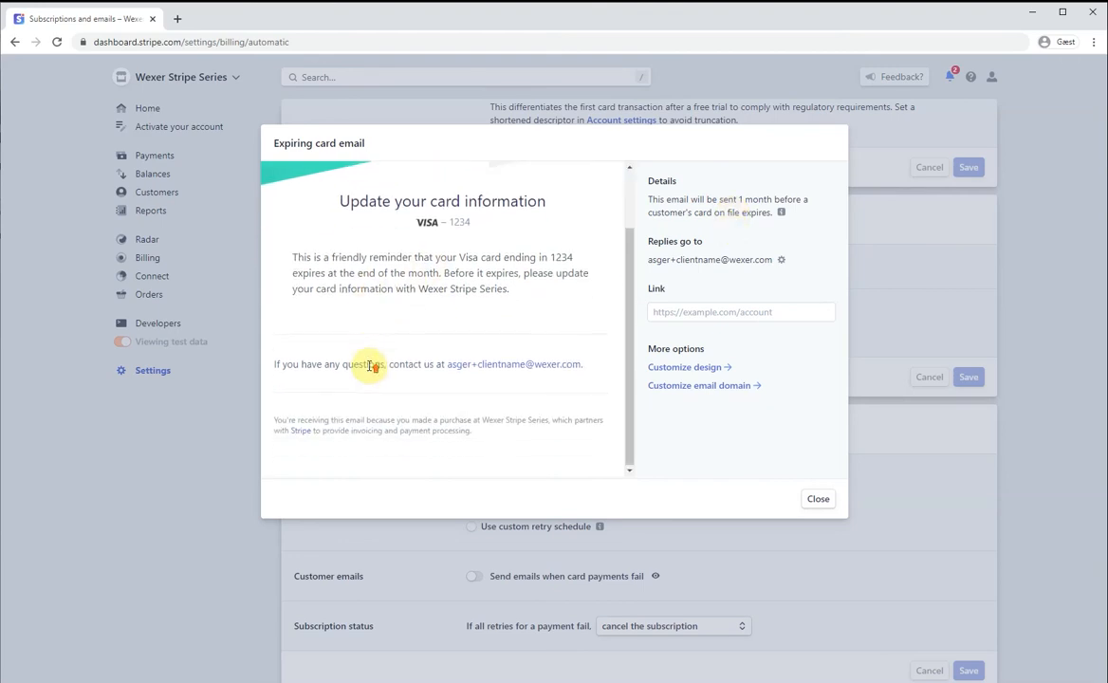
{"action": "scroll", "coordinate": [369, 363], "scroll_direction": "up", "scroll_amount": 1}
{"action": "left_click", "coordinate": [818, 498]}
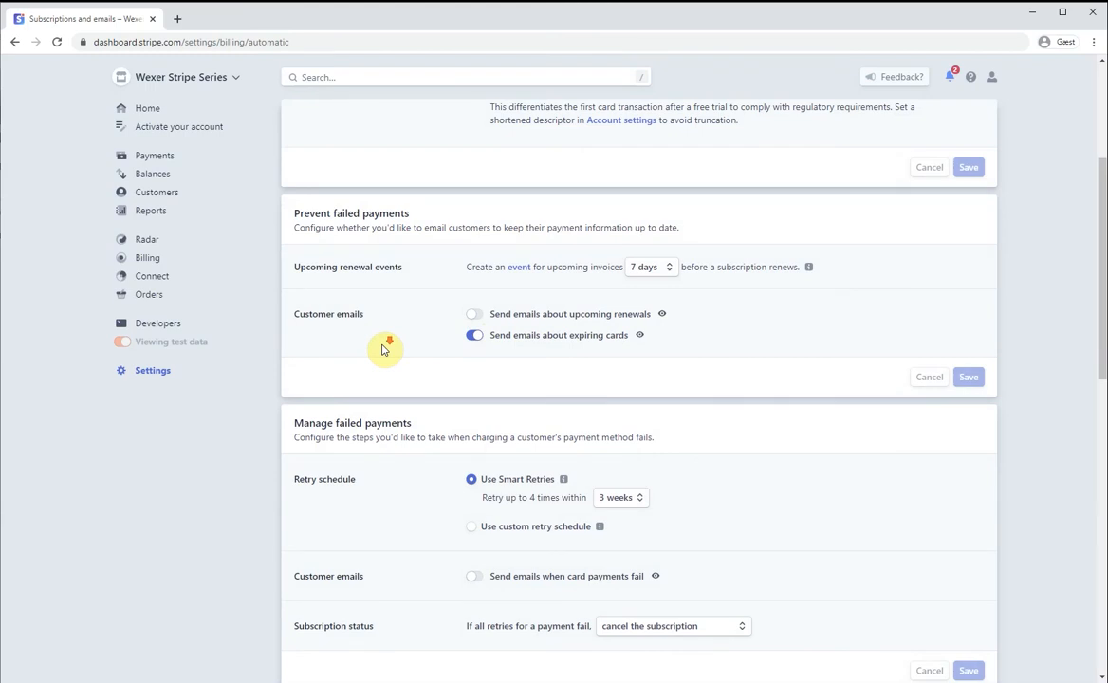
Step: Enable customer emails for failed card payments under Manage failed payments and save the change
{"action": "scroll", "coordinate": [383, 349], "scroll_direction": "down", "scroll_amount": 3}
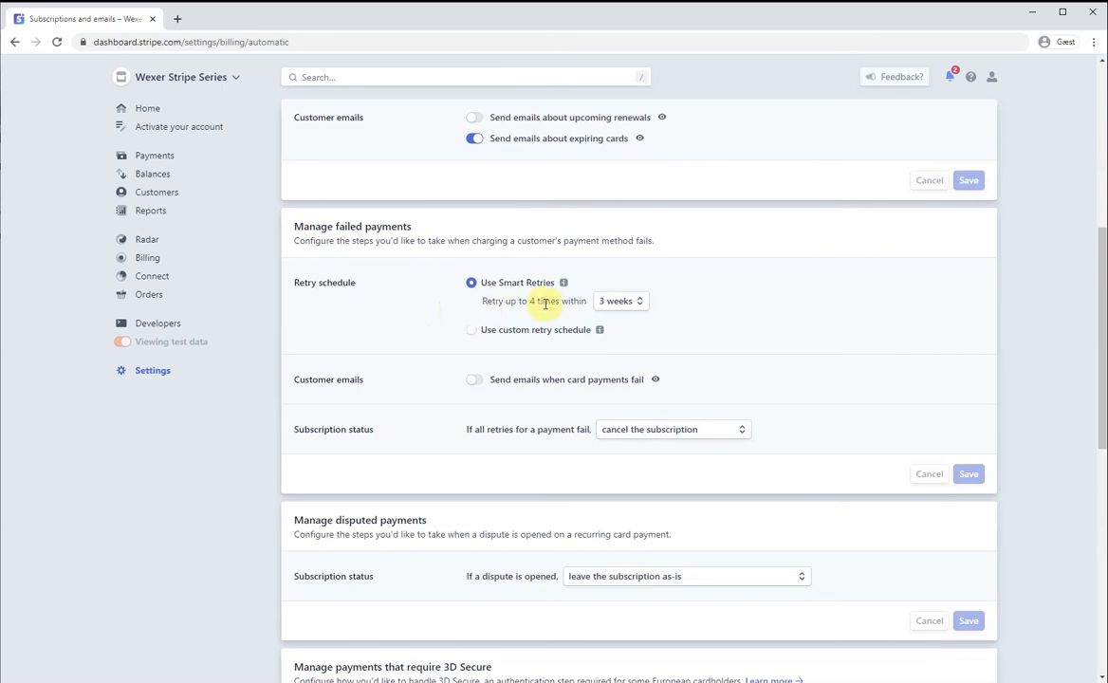
{"action": "scroll", "coordinate": [470, 334], "scroll_direction": "down", "scroll_amount": 1}
{"action": "left_click", "coordinate": [476, 317]}
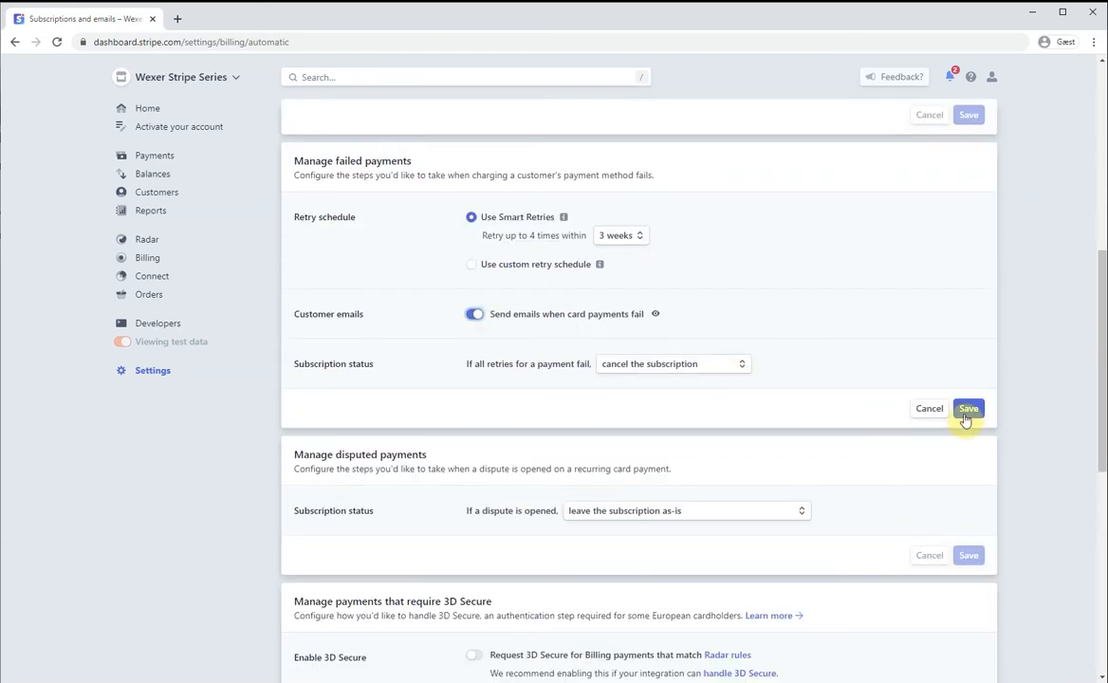
{"action": "left_click", "coordinate": [968, 410]}
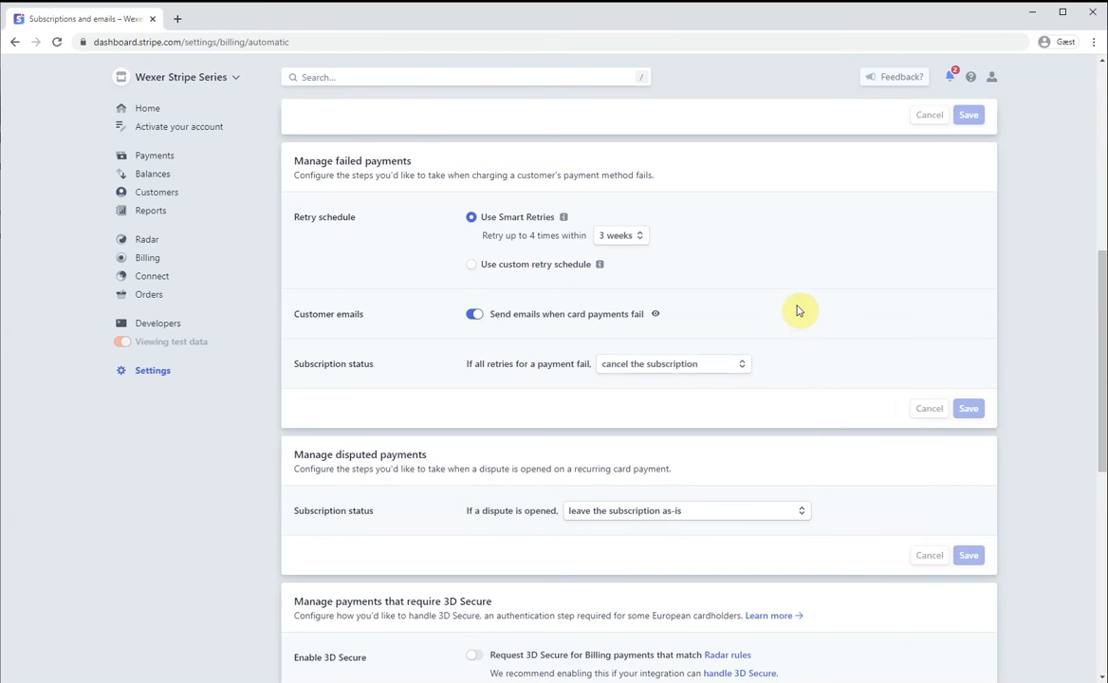
Step: Preview the failed payment email and review the subscription status choices for when all payment retries fail
{"action": "left_click", "coordinate": [656, 315]}
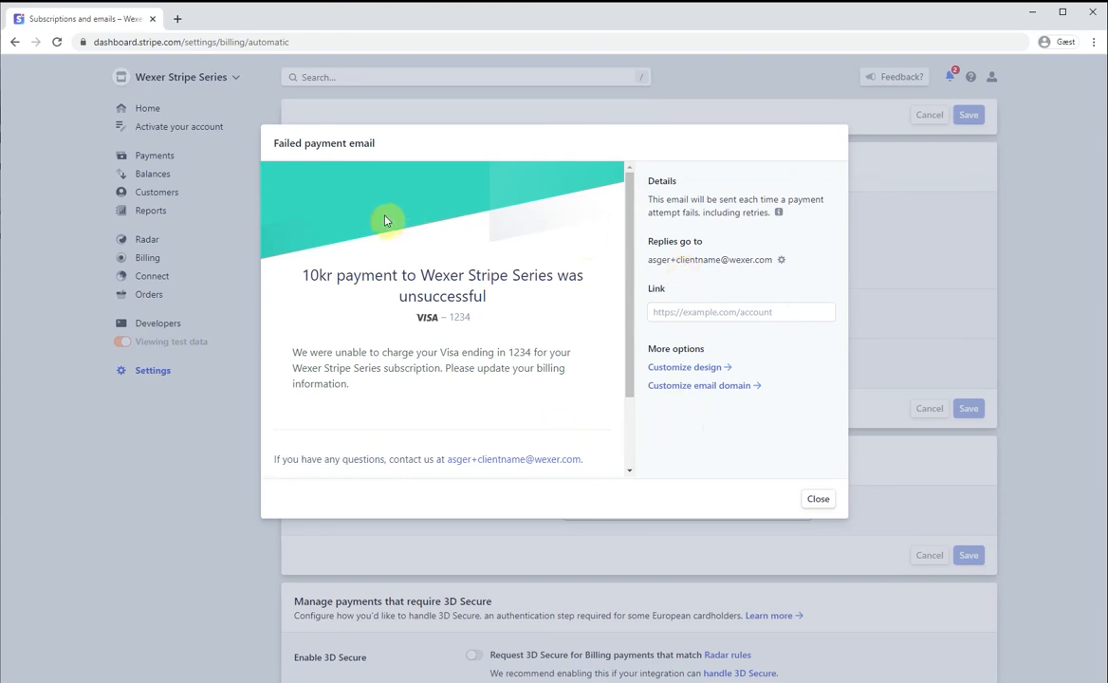
{"action": "left_click", "coordinate": [403, 410]}
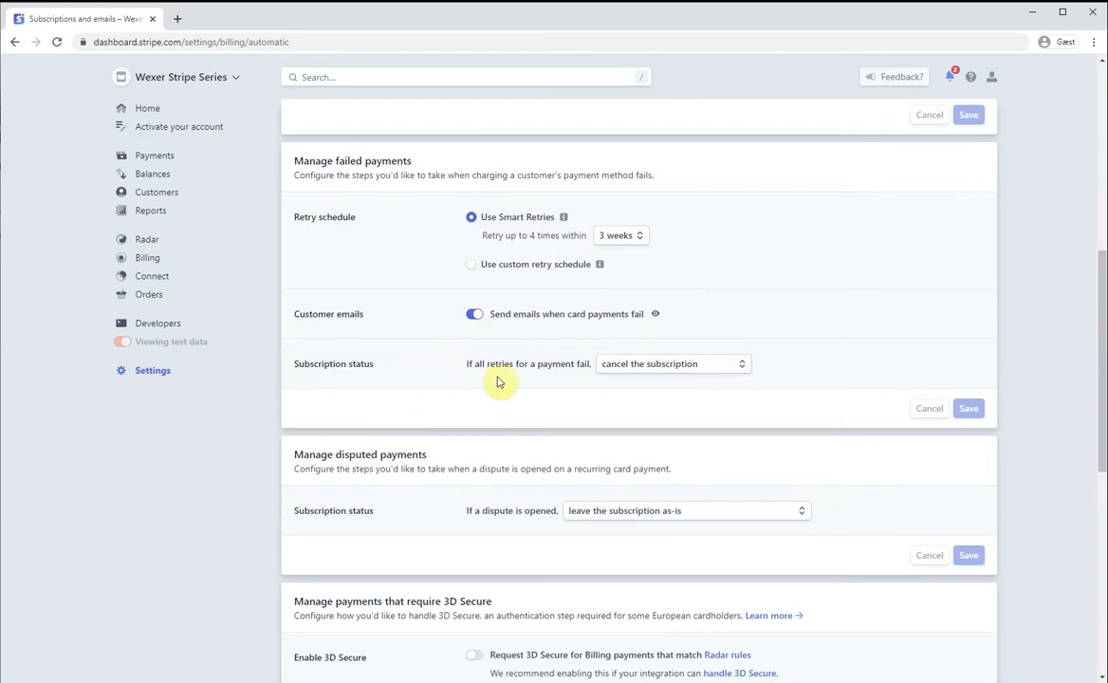
{"action": "left_click", "coordinate": [736, 370]}
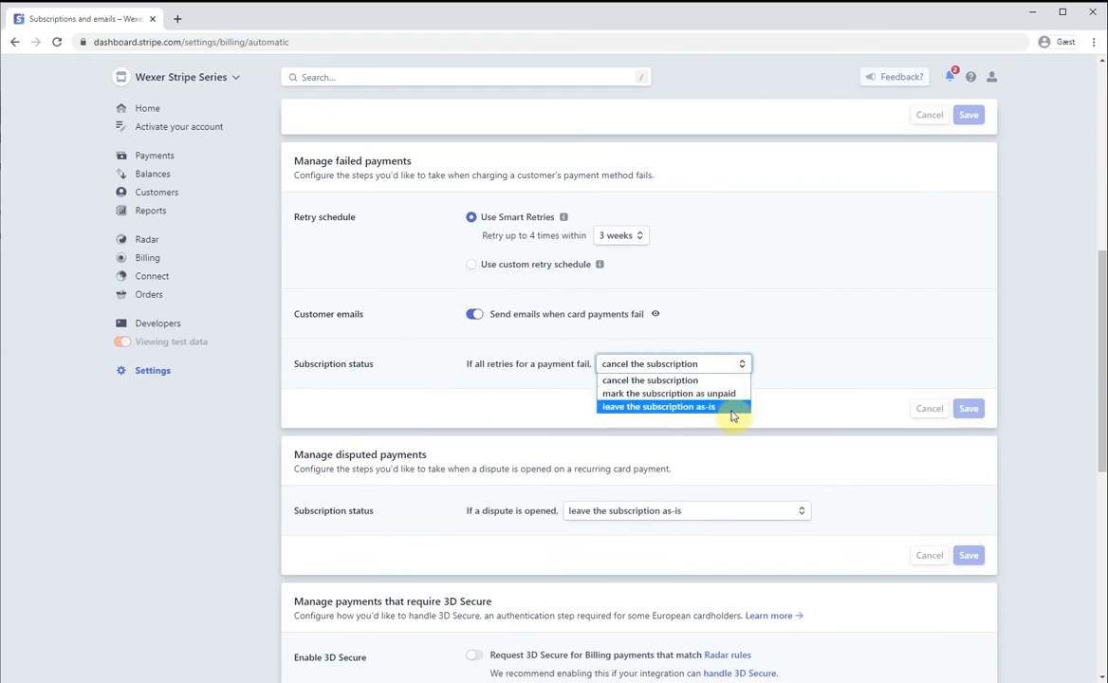
{"action": "scroll", "coordinate": [498, 275], "scroll_direction": "down", "scroll_amount": 3}
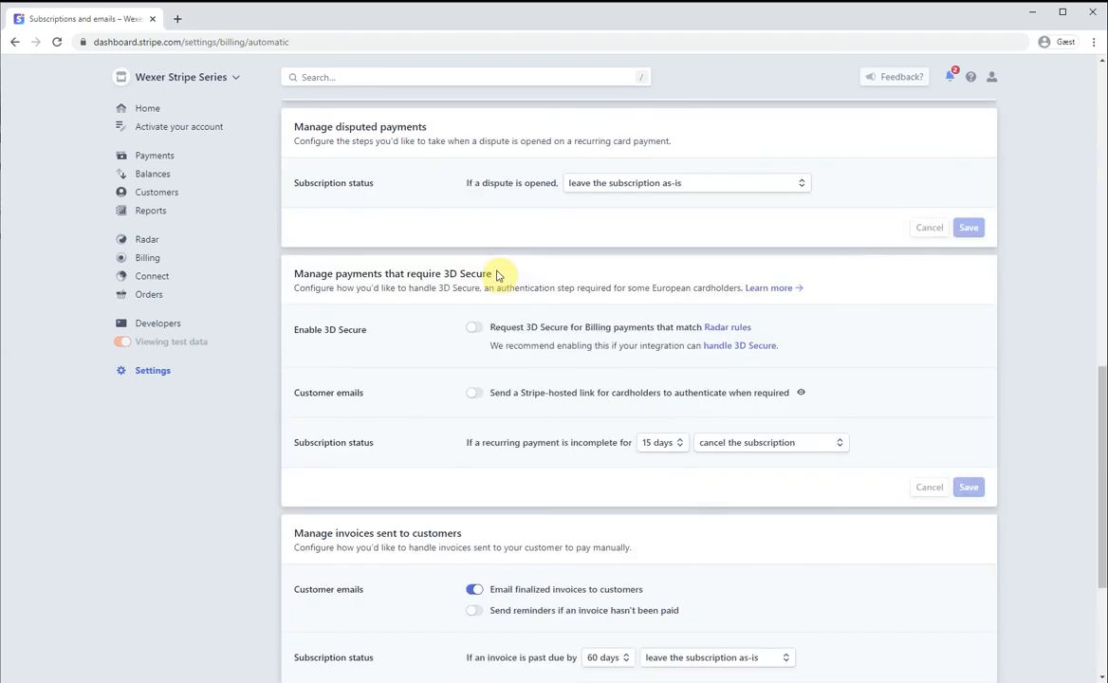